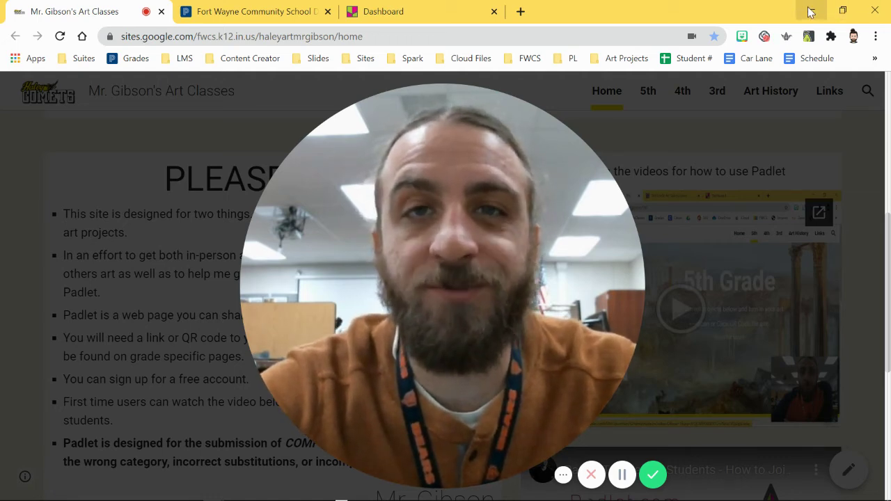
# Search the school's iPad app catalogue for autodesk and open the details of Autodesk SketchBook.
pyautogui.click(810, 12)
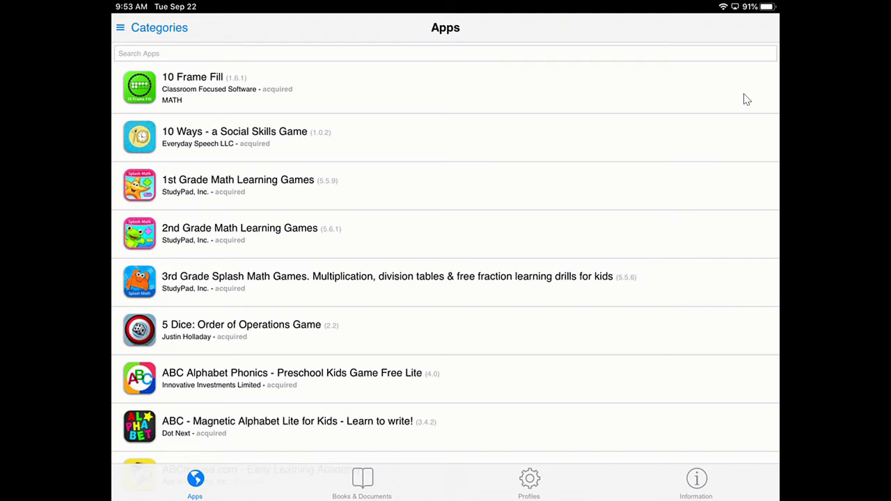
pyautogui.click(446, 53)
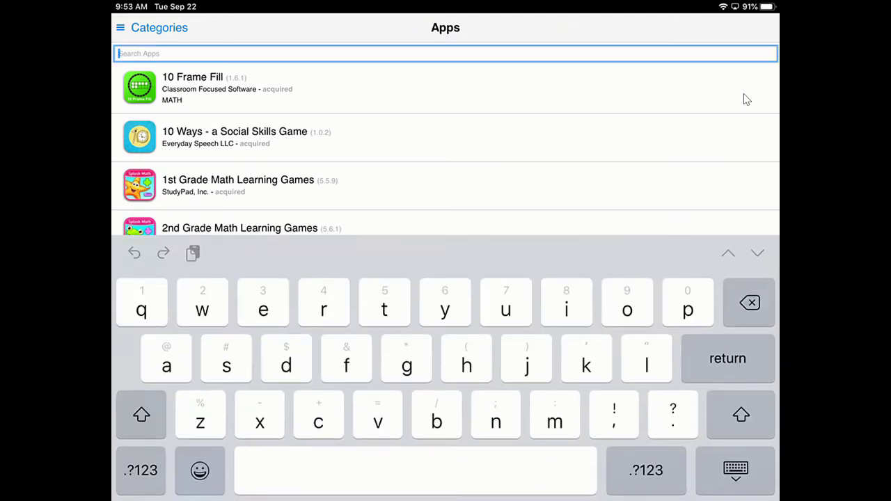
pyautogui.write('autodesk')
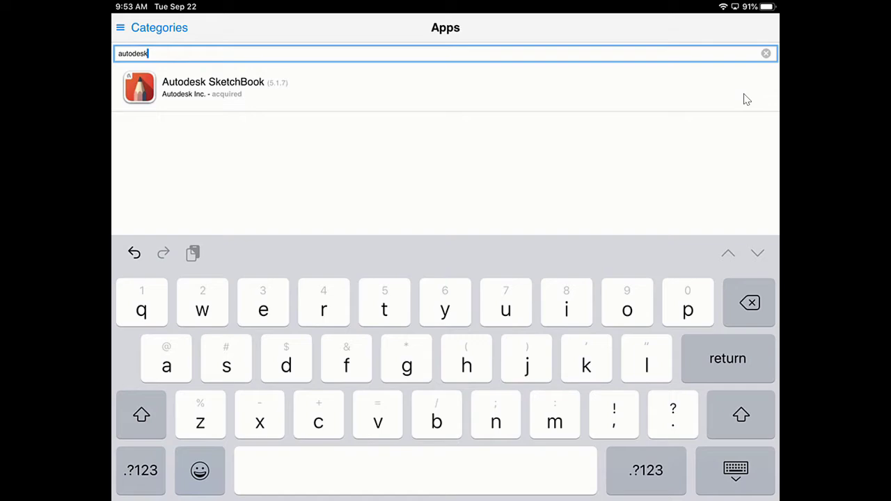
pyautogui.click(743, 99)
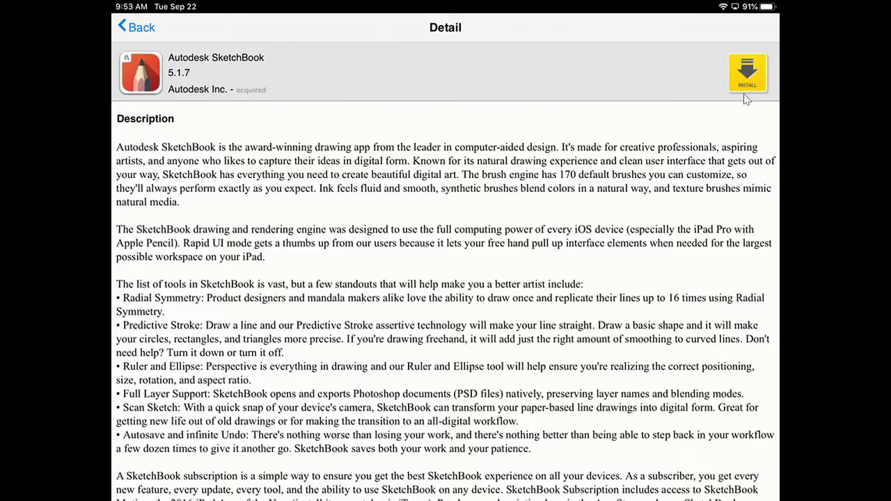
pyautogui.press('Home')
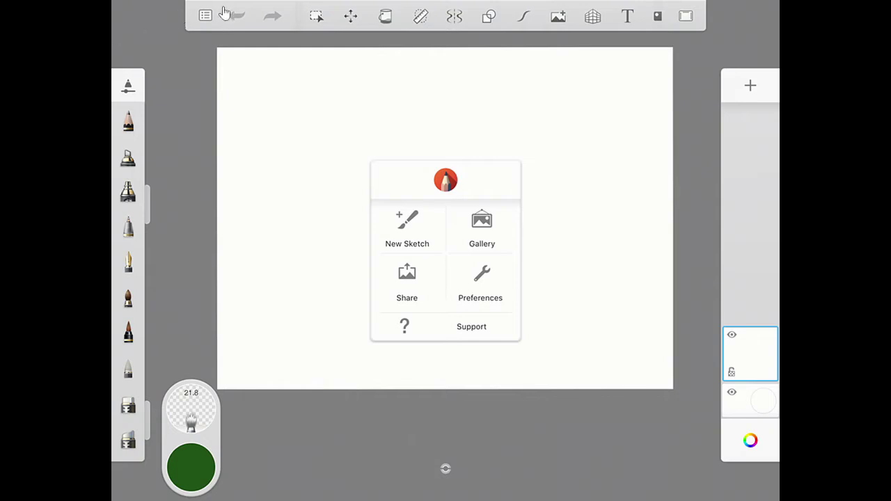
# Examine SketchBook's main options and its drawing aids: ruler and ellipse guides, symmetry, shapes, predictive stroke and image import.
pyautogui.click(205, 17)
pyautogui.click(494, 280)
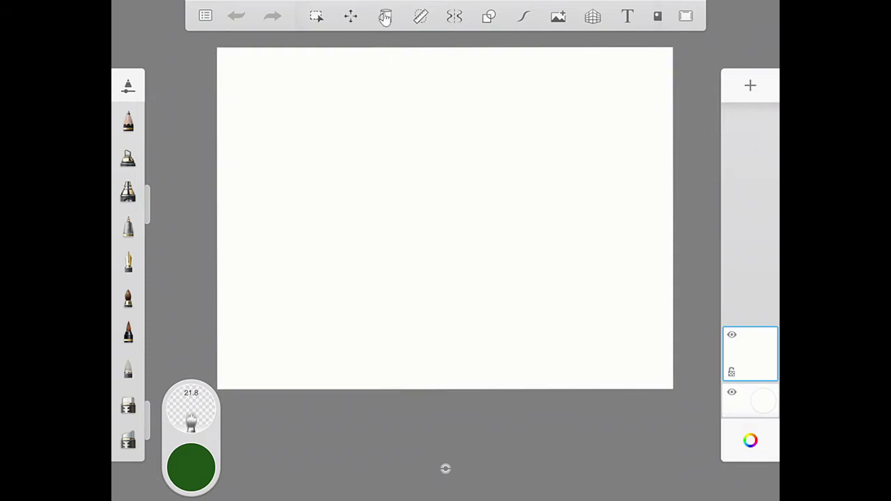
pyautogui.click(421, 21)
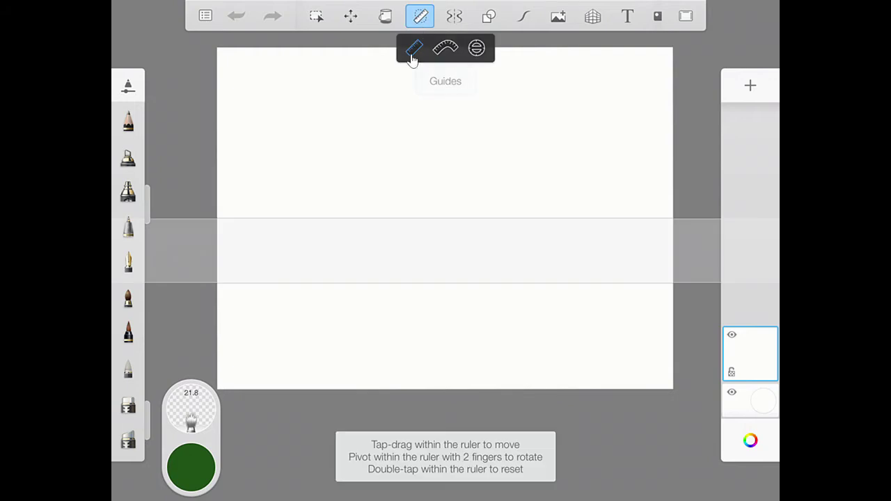
pyautogui.click(477, 48)
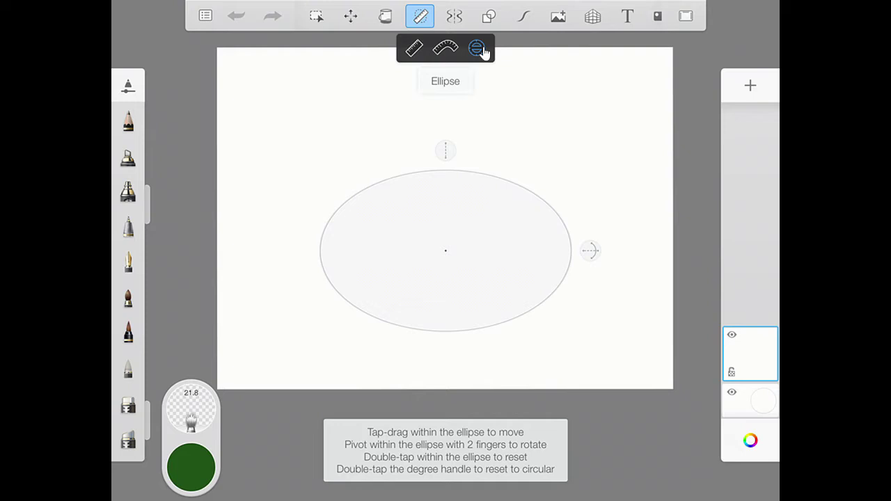
pyautogui.click(420, 18)
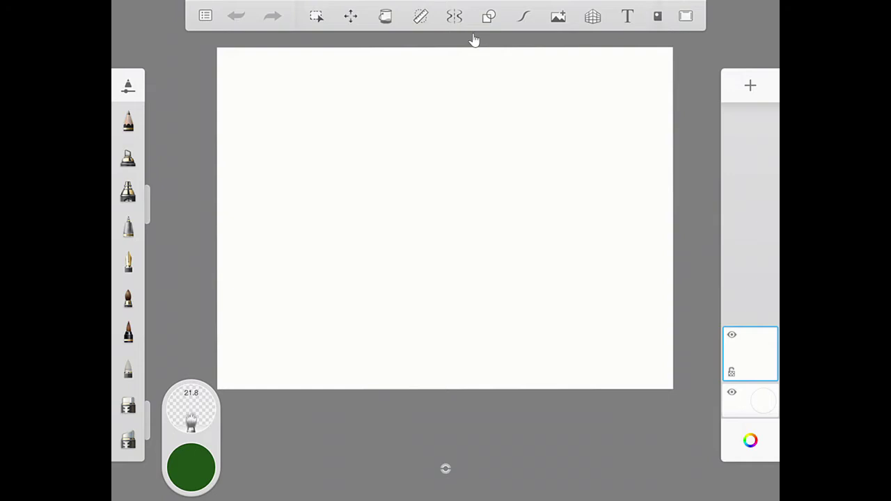
pyautogui.click(455, 17)
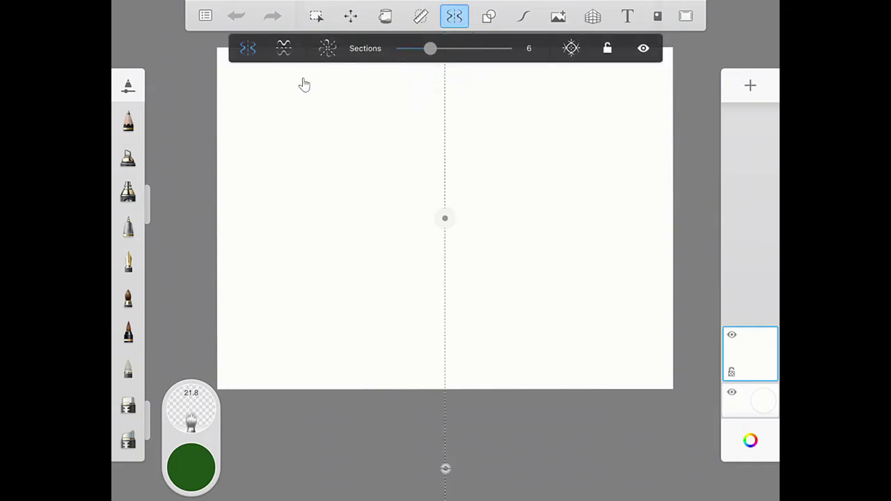
pyautogui.press('Escape')
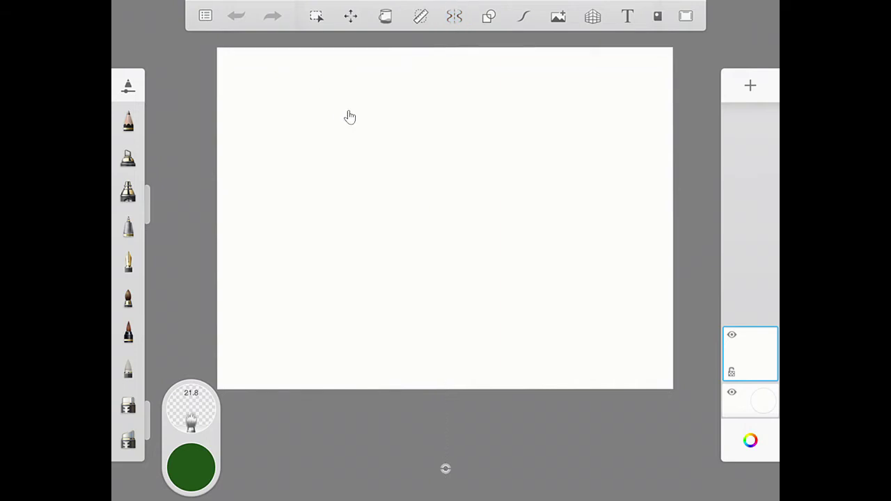
pyautogui.click(488, 16)
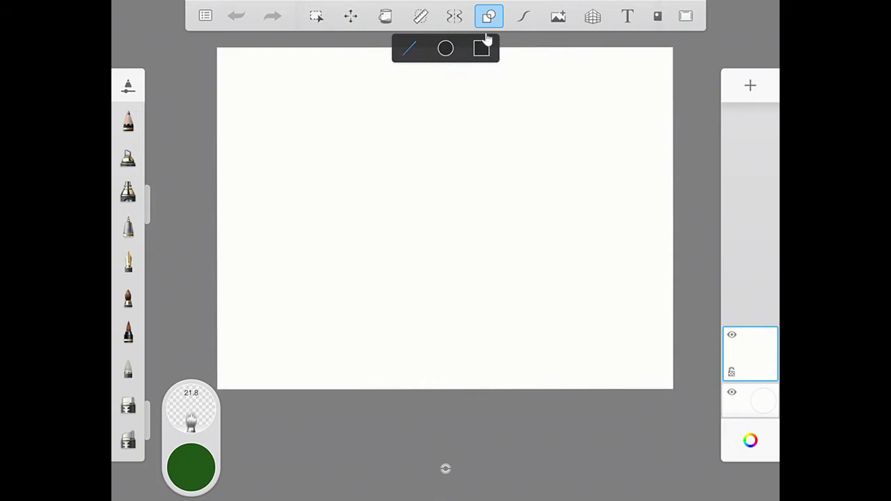
pyautogui.click(521, 19)
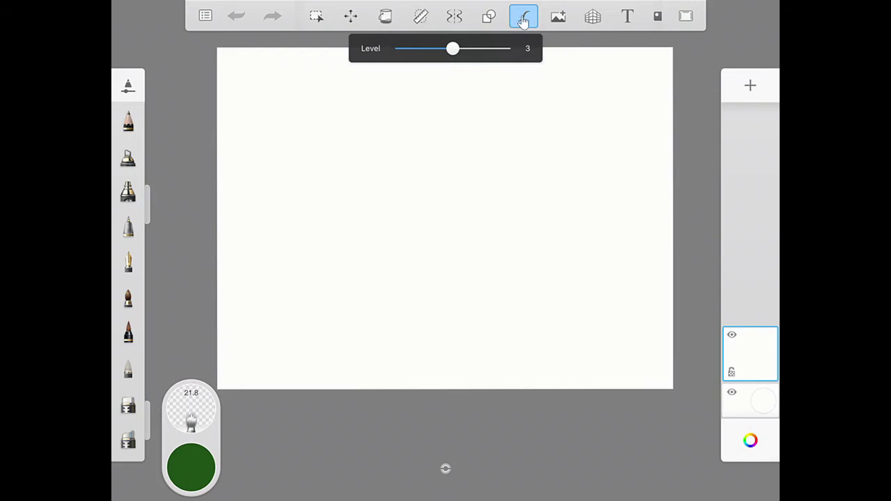
pyautogui.click(557, 22)
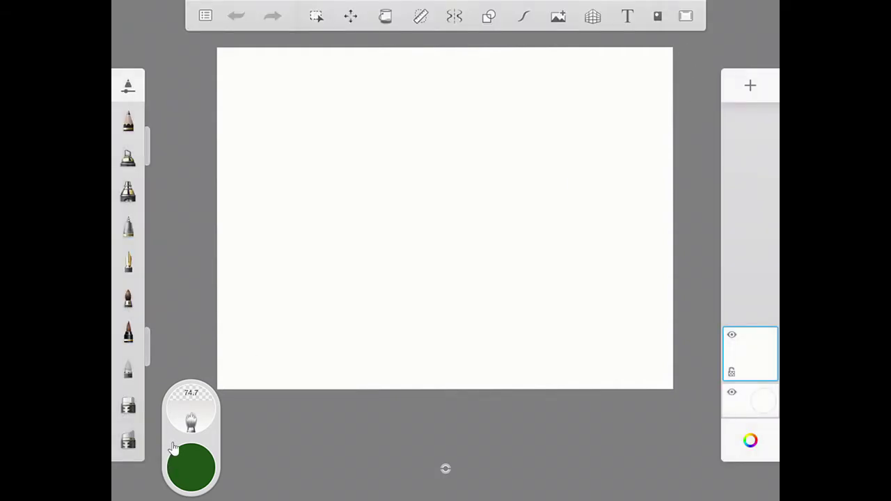
# Move the brush and color puck beside the canvas's upper-left corner and look over the brush library.
pyautogui.moveTo(173, 443)
pyautogui.mouseDown()
pyautogui.moveTo(539, 125)
pyautogui.moveTo(177, 128)
pyautogui.mouseUp()
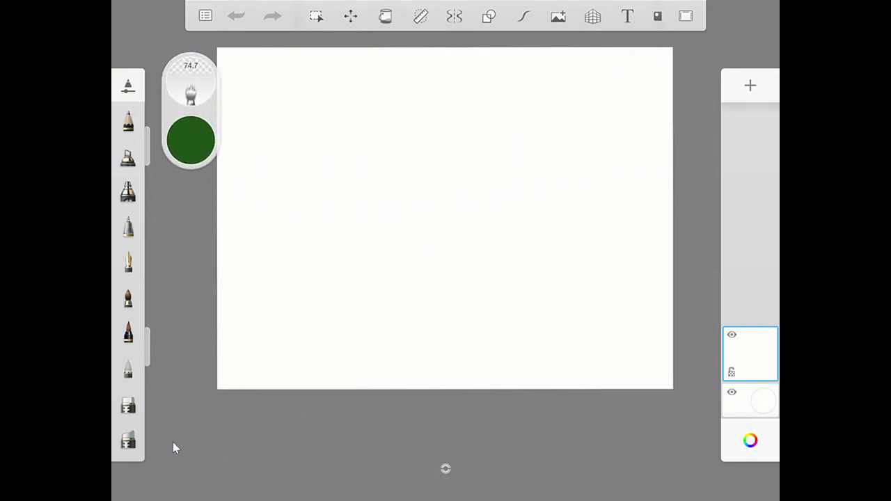
pyautogui.click(191, 82)
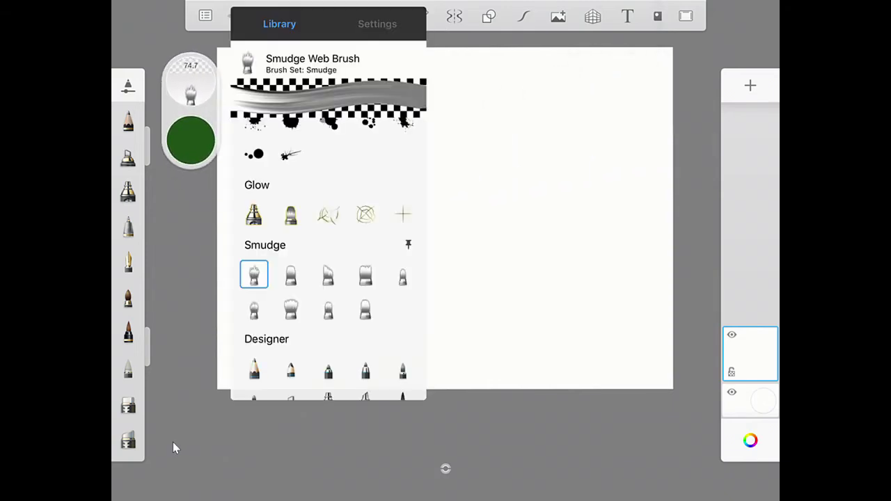
pyautogui.click(173, 442)
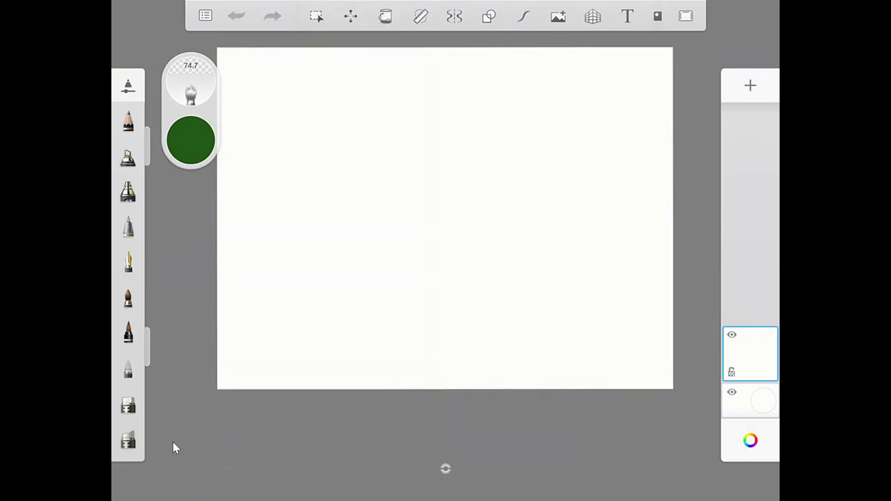
# Increase the Smudge Web Brush size to 87.9 and change the color to a bright green.
pyautogui.moveTo(191, 82)
pyautogui.mouseDown()
pyautogui.moveTo(190, 42)
pyautogui.moveTo(191, 91)
pyautogui.moveTo(173, 82)
pyautogui.moveTo(191, 84)
pyautogui.moveTo(191, 68)
pyautogui.mouseUp()
pyautogui.click(191, 140)
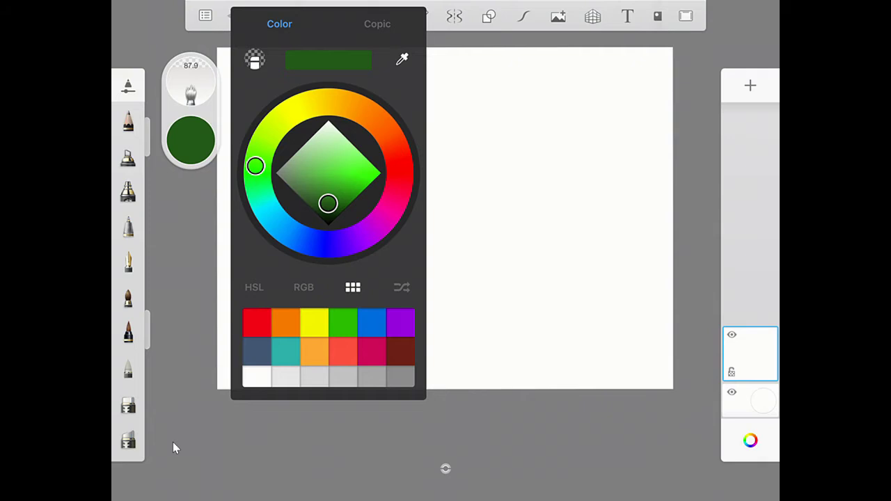
pyautogui.moveTo(328, 203)
pyautogui.mouseDown()
pyautogui.moveTo(327, 185)
pyautogui.moveTo(346, 174)
pyautogui.moveTo(306, 188)
pyautogui.mouseUp()
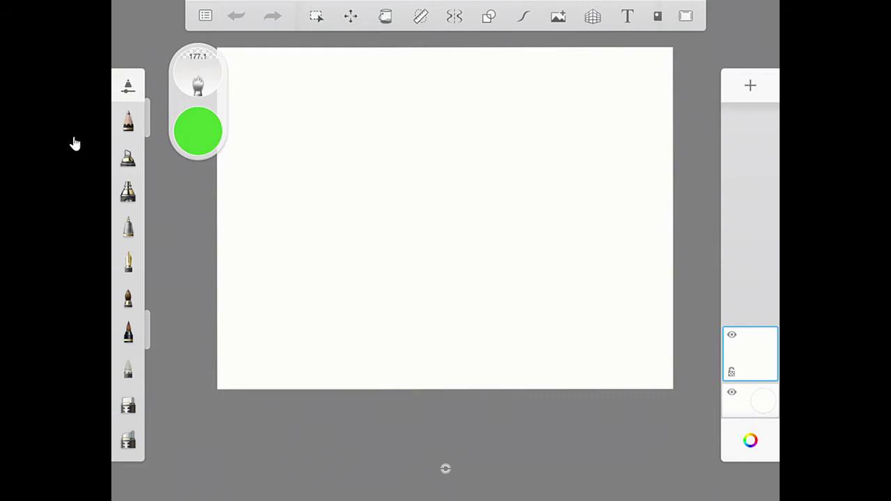
# Hide the brush and color puck and show it again.
pyautogui.click(452, 453)
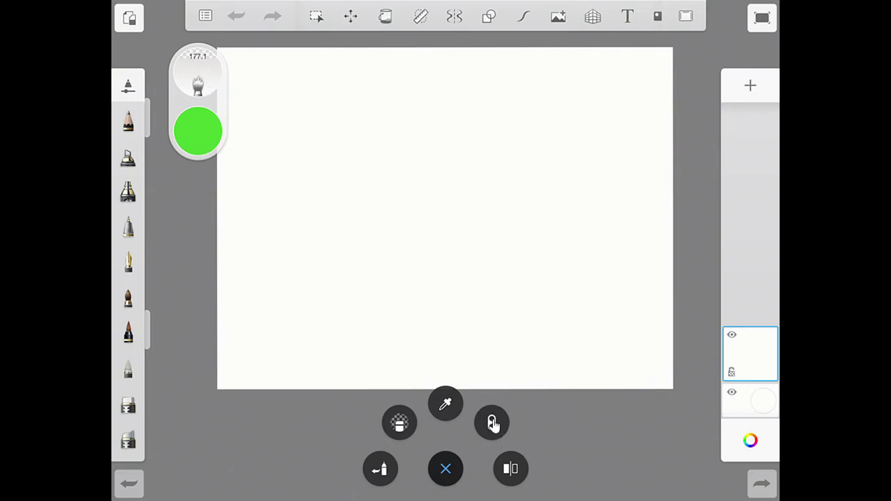
pyautogui.click(492, 423)
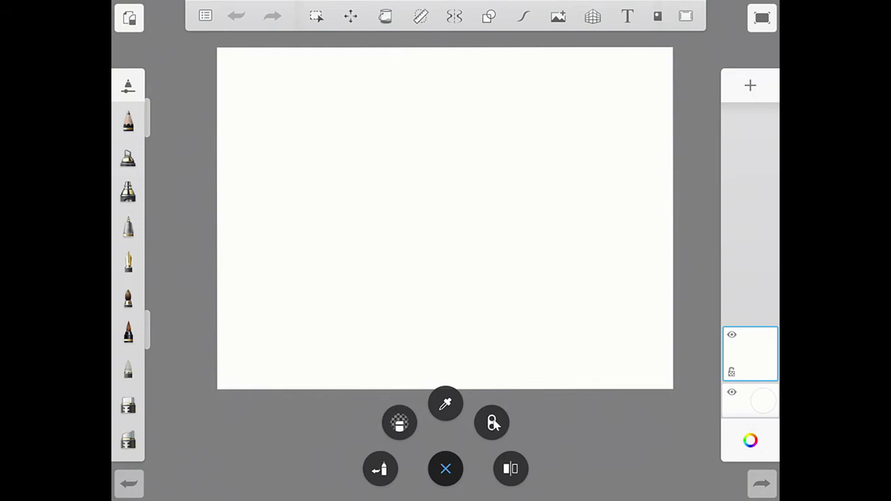
pyautogui.click(492, 424)
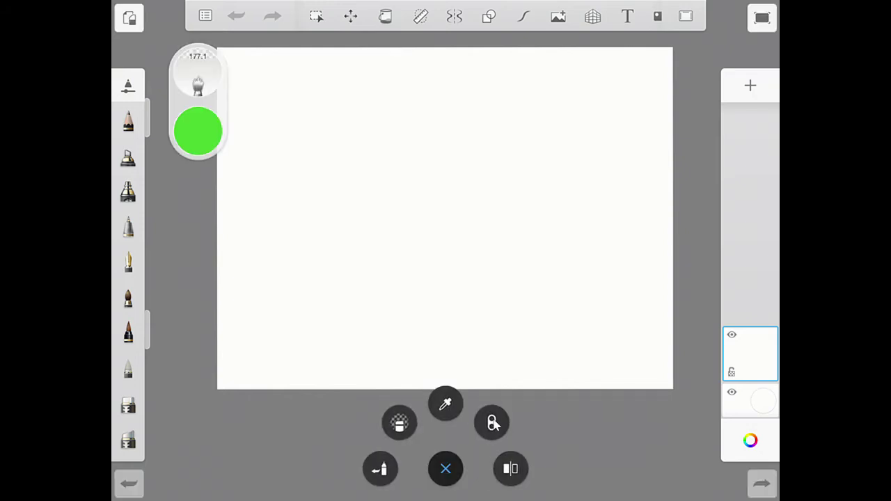
# Switch back to the previously used brush and set its color to transparent.
pyautogui.press('s')
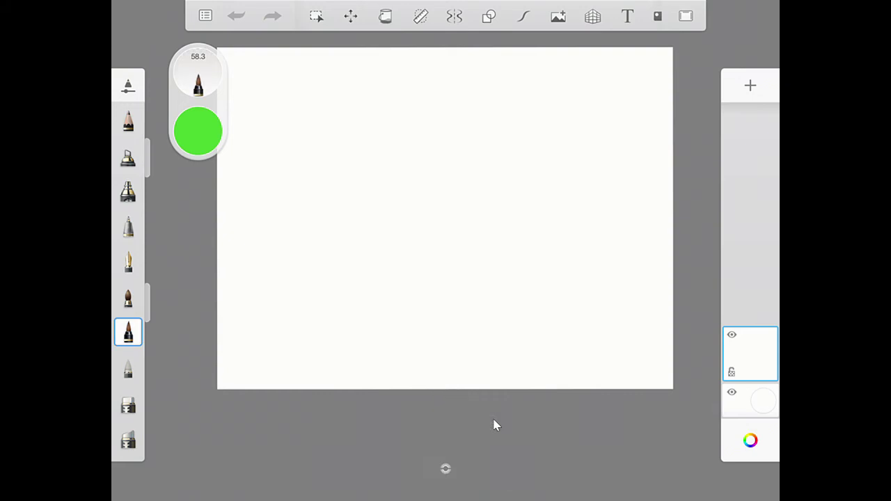
pyautogui.click(492, 423)
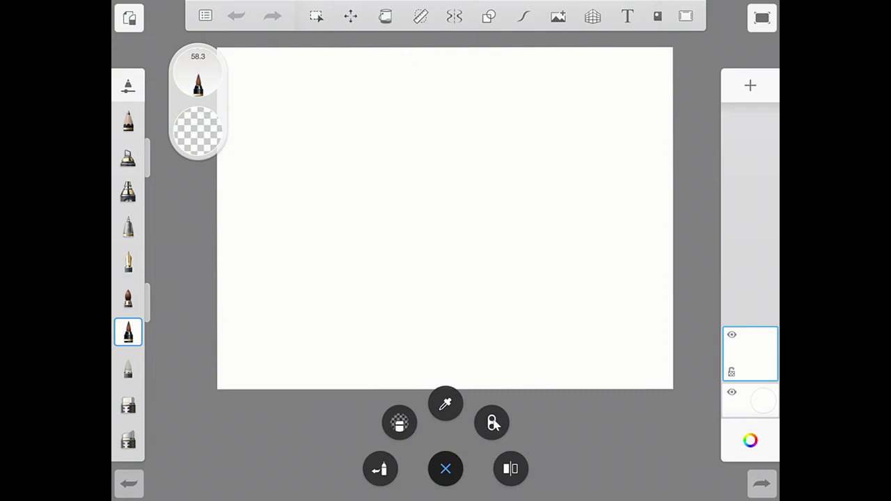
# Sample the canvas's white as the brush color with the color picker.
pyautogui.press('i')
pyautogui.moveTo(446, 218); pyautogui.dragTo(328, 323)
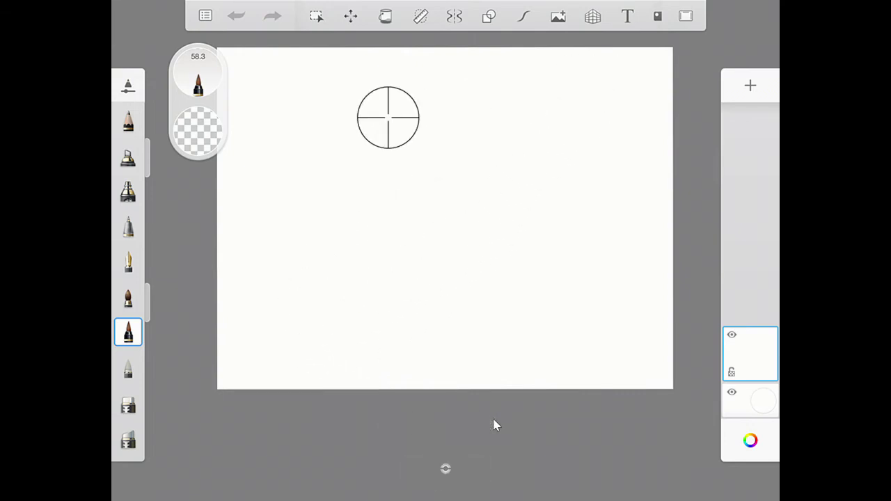
# Flip the canvas using the quick-access tools and dismiss them.
pyautogui.click(446, 468)
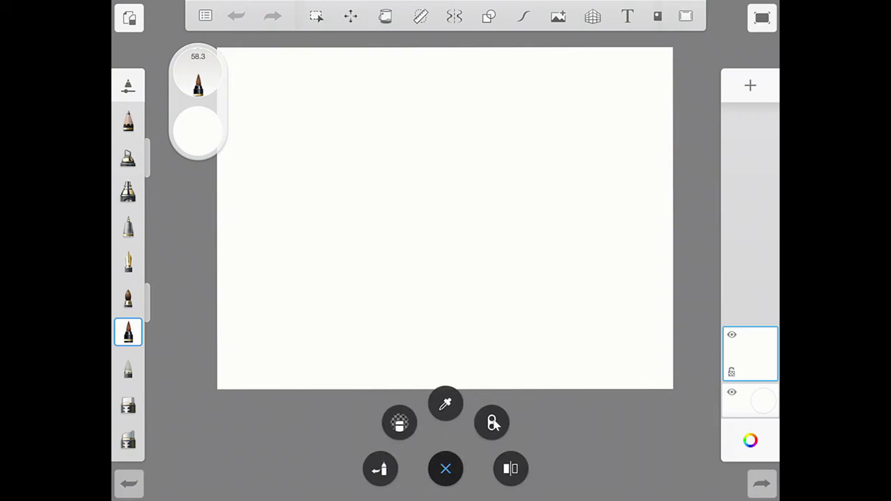
pyautogui.click(494, 425)
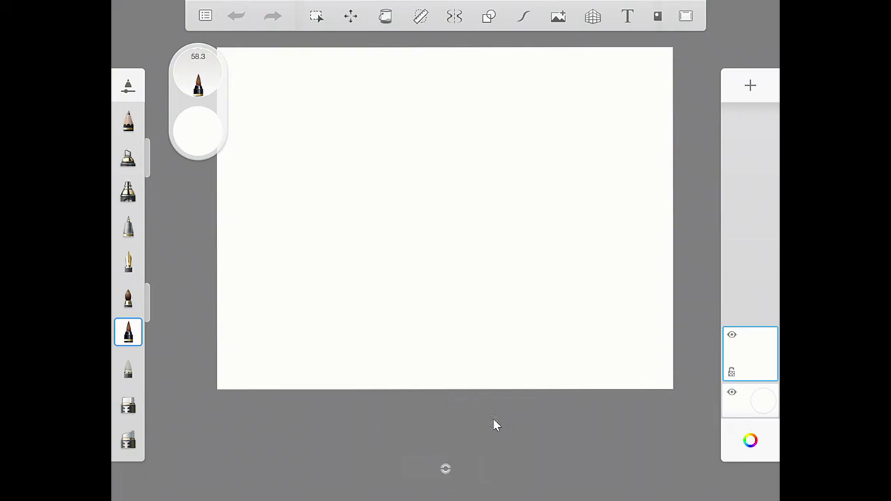
pyautogui.click(494, 425)
pyautogui.click(494, 424)
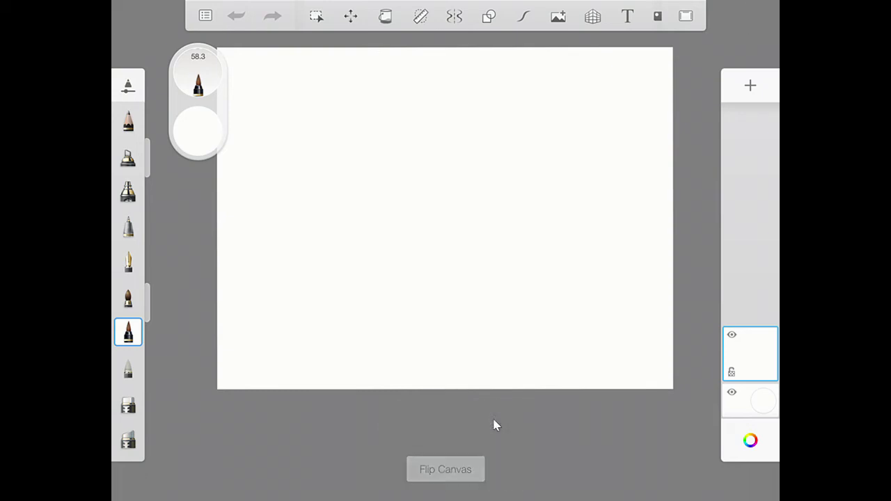
pyautogui.click(494, 425)
pyautogui.click(494, 425)
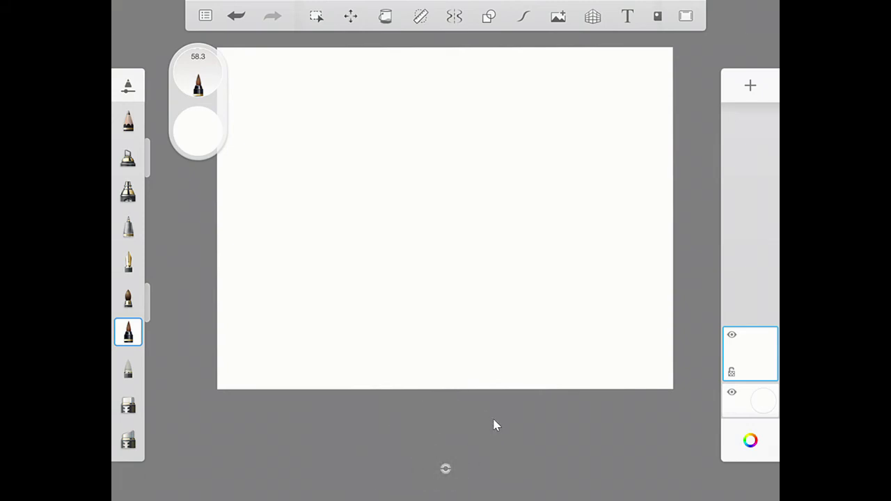
pyautogui.click(494, 425)
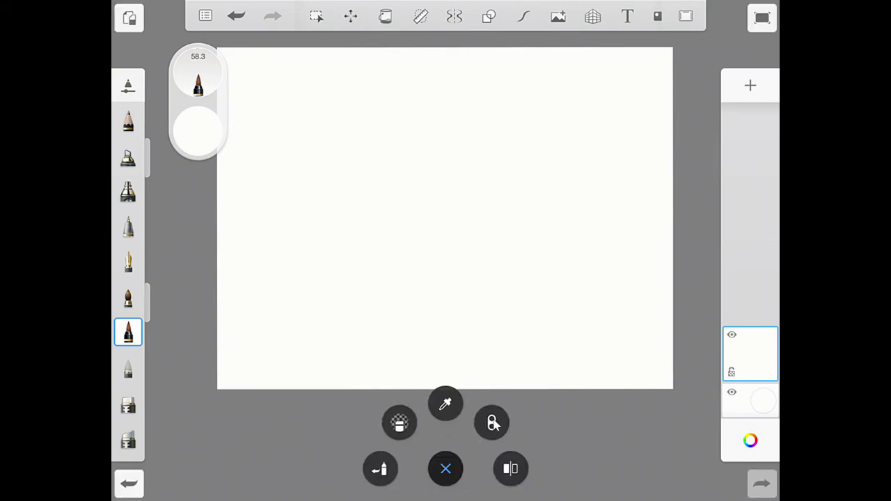
pyautogui.click(494, 424)
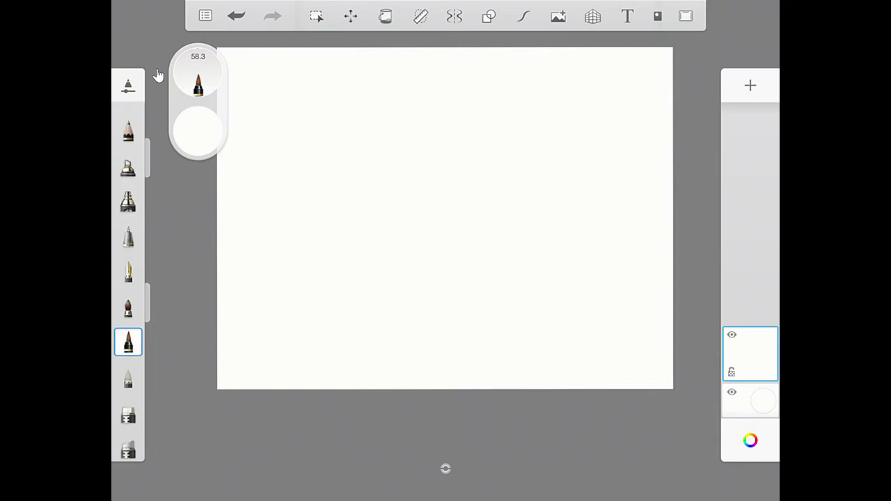
# Set the brush size to 84.4 with a lower opacity, and move the puck over the canvas's upper-left corner.
pyautogui.scroll(-3, 158, 75)
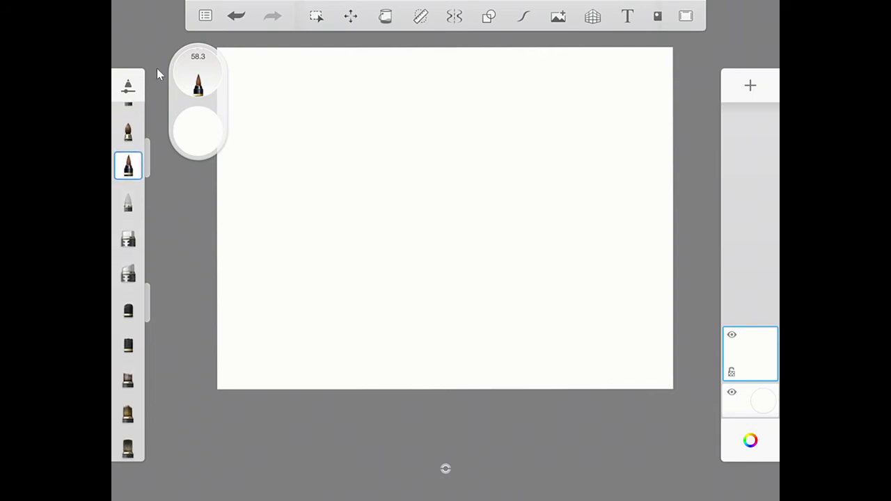
pyautogui.moveTo(148, 158)
pyautogui.mouseDown()
pyautogui.moveTo(148, 144)
pyautogui.moveTo(148, 187)
pyautogui.moveTo(148, 139)
pyautogui.mouseUp()
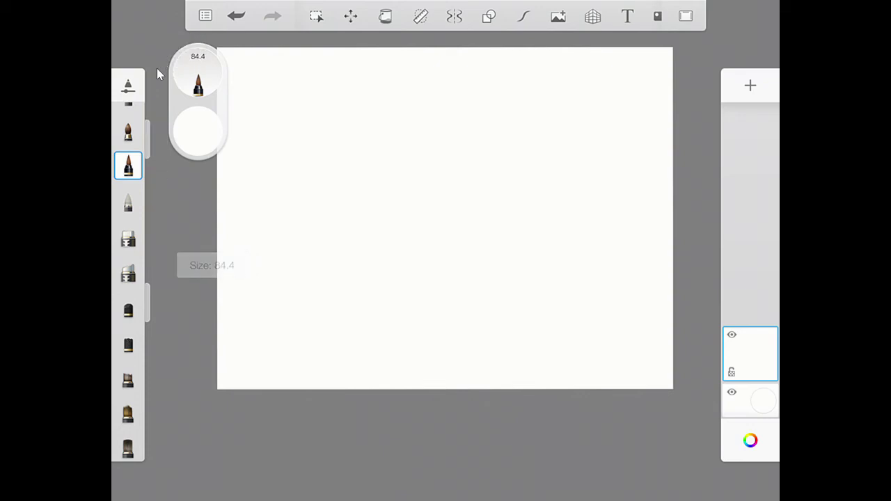
pyautogui.moveTo(148, 303); pyautogui.dragTo(148, 350)
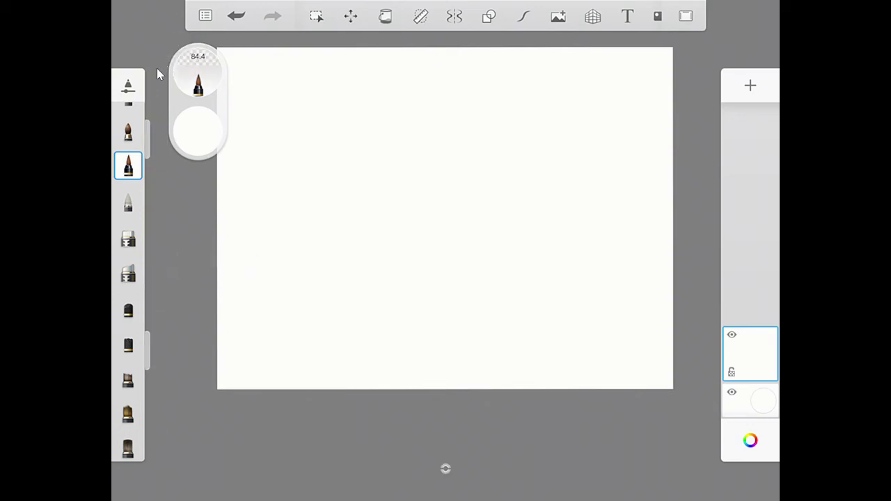
pyautogui.moveTo(197, 101)
pyautogui.mouseDown()
pyautogui.moveTo(209, 144)
pyautogui.moveTo(222, 121)
pyautogui.mouseUp()
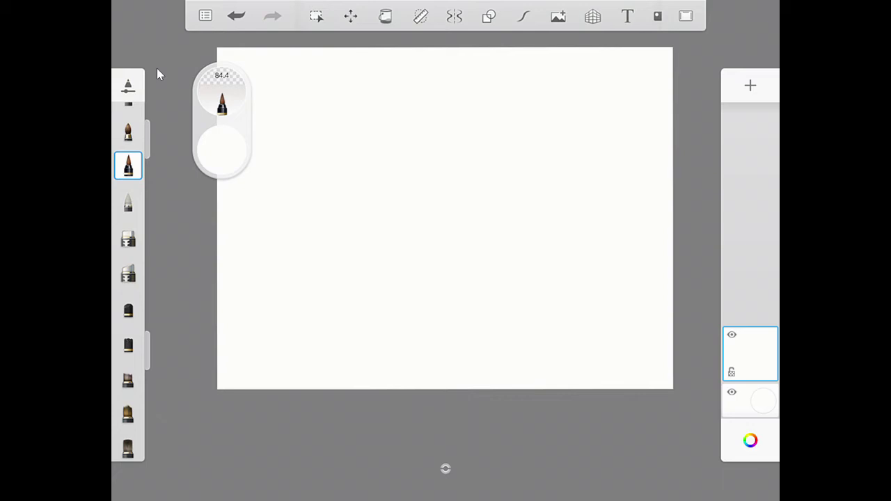
# Open the brush library and look through its brush sets.
pyautogui.moveTo(148, 139)
pyautogui.mouseDown()
pyautogui.moveTo(147, 155)
pyautogui.moveTo(147, 144)
pyautogui.mouseUp()
pyautogui.moveTo(148, 350)
pyautogui.mouseDown()
pyautogui.moveTo(148, 328)
pyautogui.moveTo(148, 353)
pyautogui.mouseUp()
pyautogui.click(128, 88)
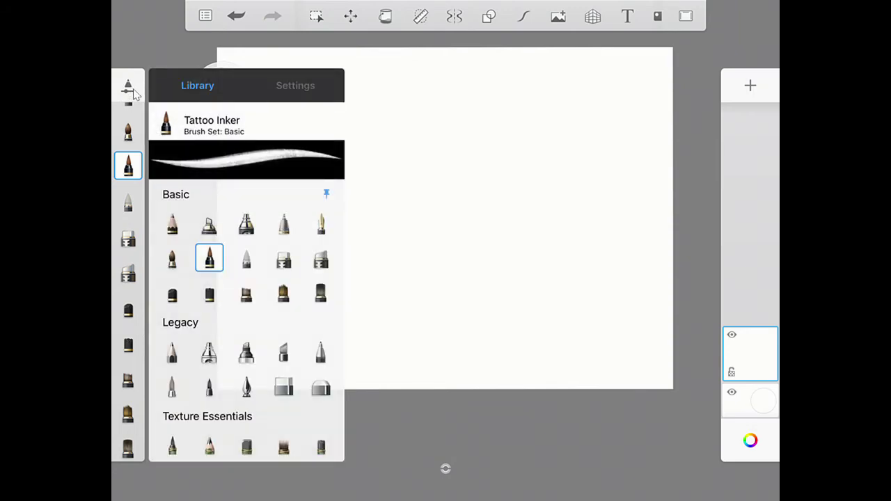
pyautogui.click(133, 89)
pyautogui.click(133, 89)
pyautogui.scroll(-8, 246, 321)
pyautogui.scroll(8, 247, 320)
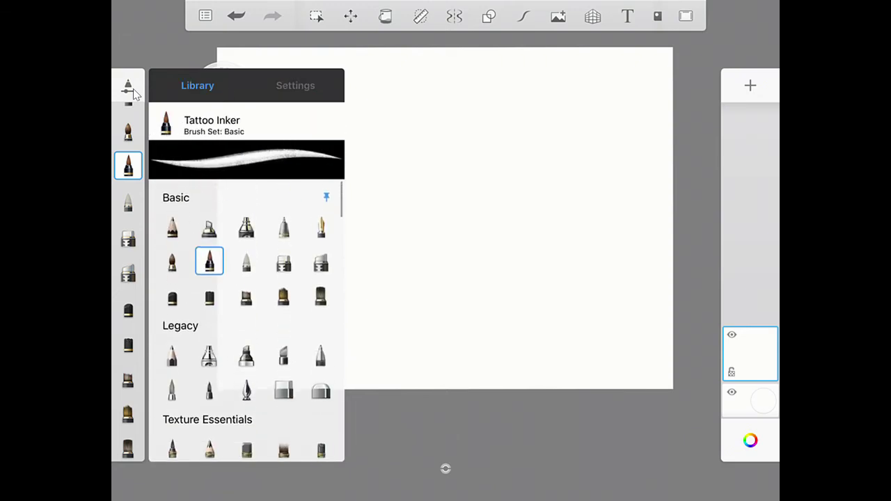
# Select the Chisel Tip Pen and pin the Legacy set to the brush palette.
pyautogui.click(283, 353)
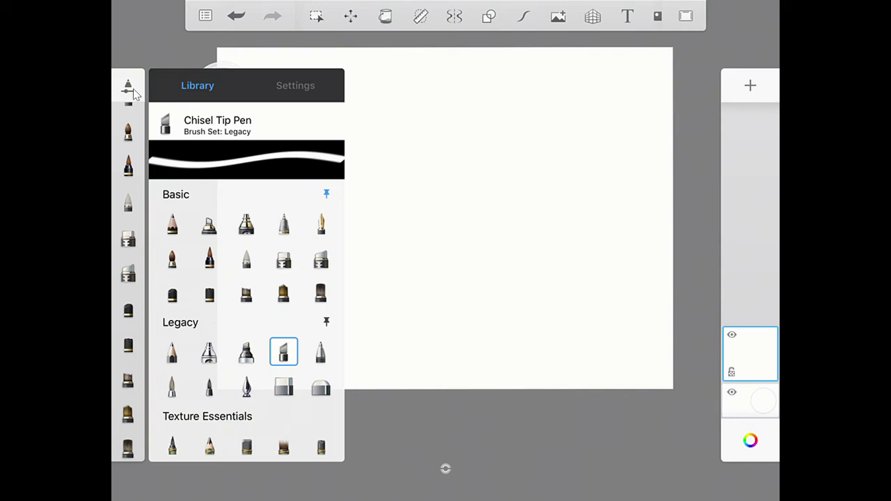
pyautogui.scroll(-10, 246, 313)
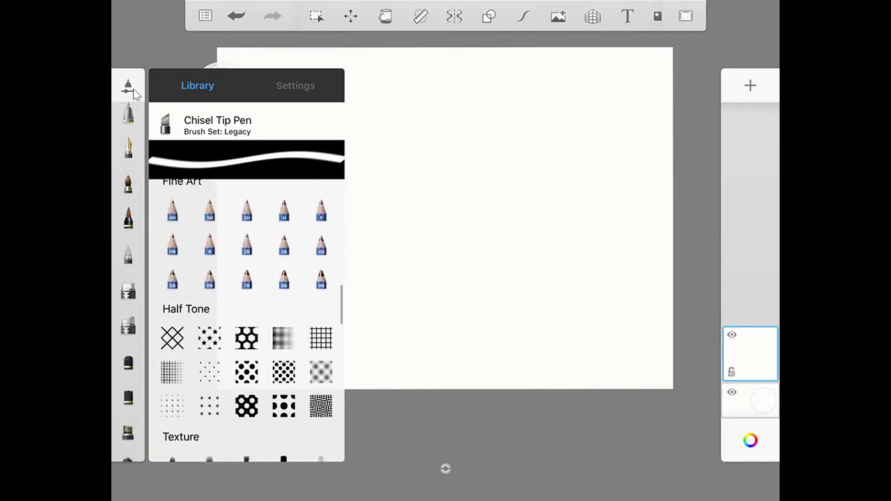
pyautogui.scroll(10, 247, 313)
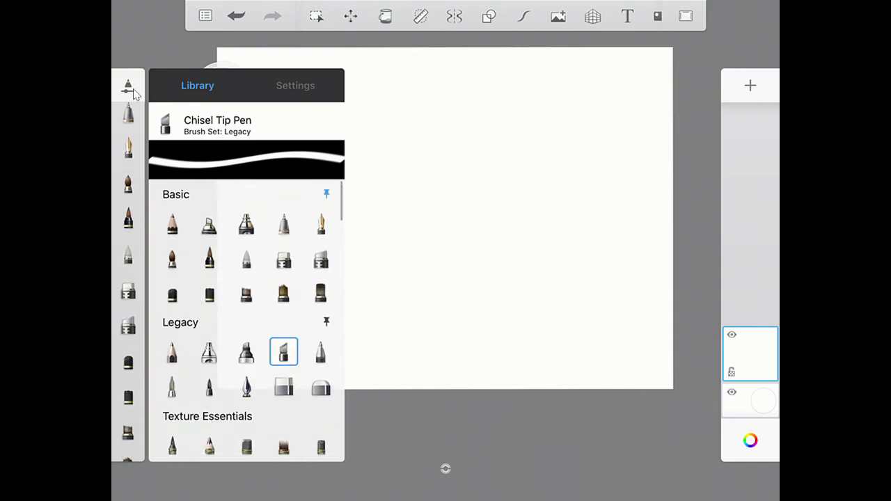
pyautogui.click(326, 321)
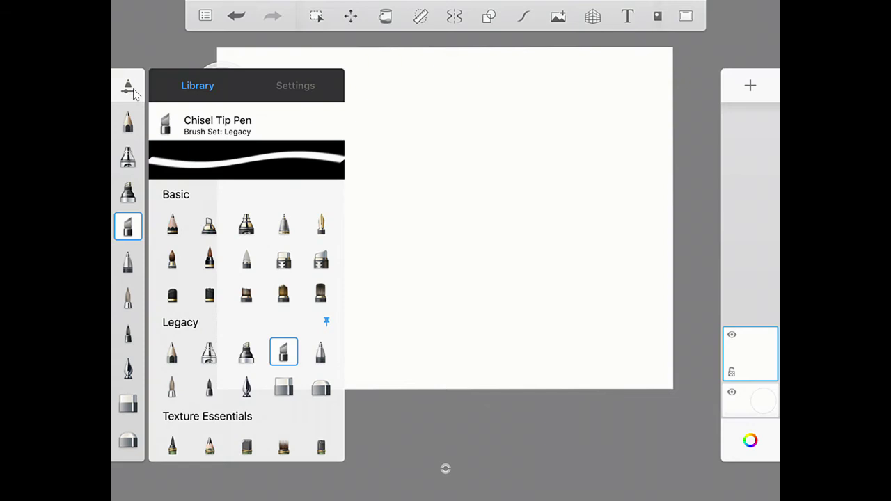
# Pin the Basic set with the Fountain Pen selected, and pin the Texture Essentials set with Rough Charcoal selected.
pyautogui.click(321, 224)
pyautogui.click(327, 195)
pyautogui.scroll(-3, 247, 314)
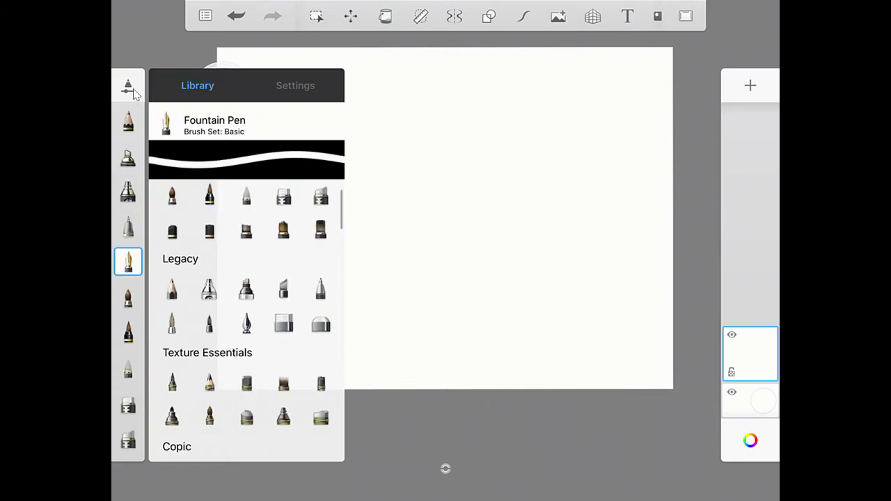
pyautogui.click(321, 315)
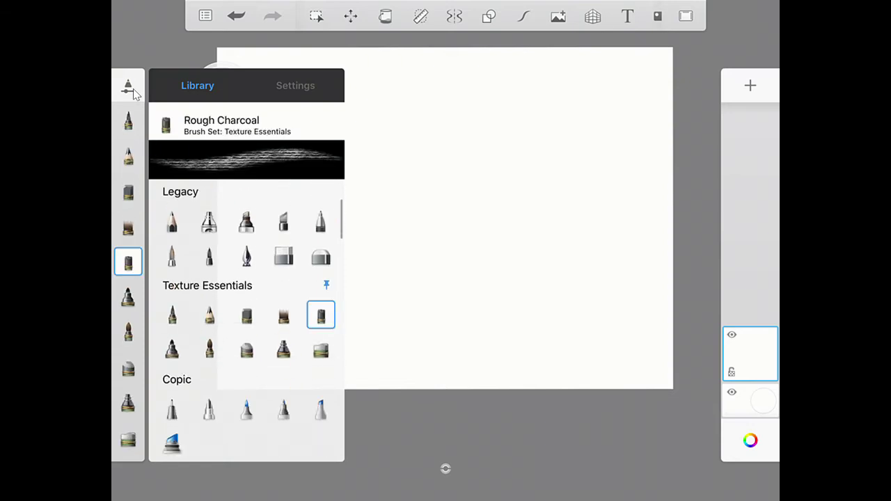
# Pin the Copic set with the Copic Super Brush Nib selected, and pin Synthetic Paint with the Synthetic Round Bristle Brush.
pyautogui.scroll(-3, 247, 313)
pyautogui.click(247, 298)
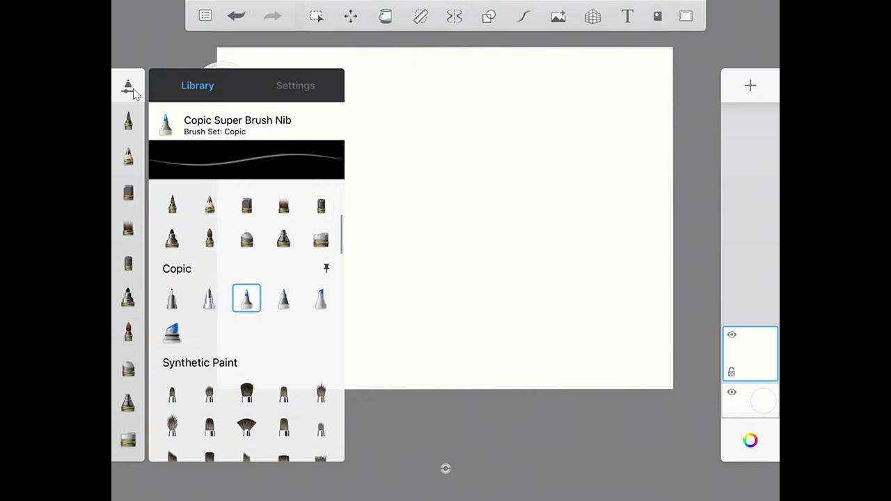
pyautogui.click(246, 392)
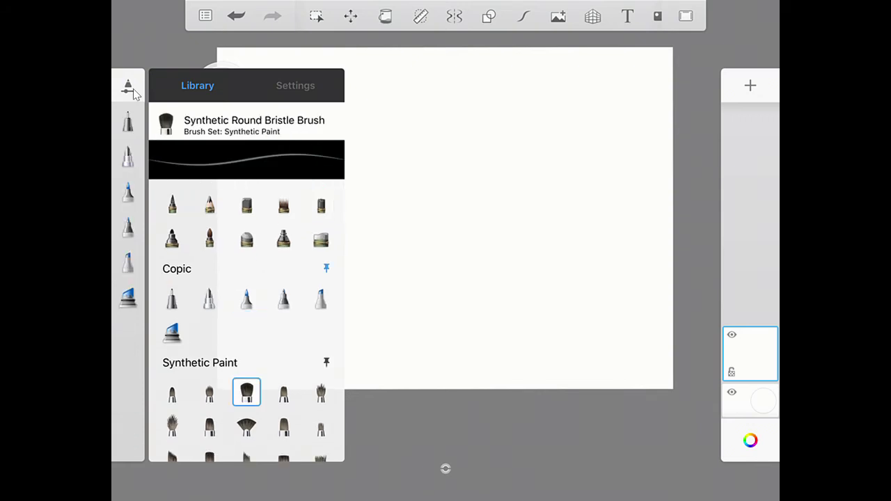
# Select the Technical Pen, pin the Basic set to the brush palette again, and close the brush library.
pyautogui.scroll(4, 246, 313)
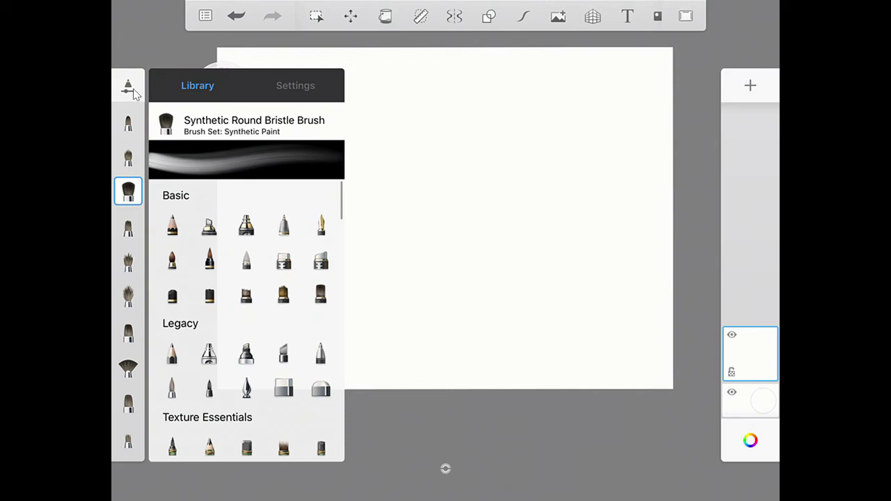
pyautogui.click(284, 223)
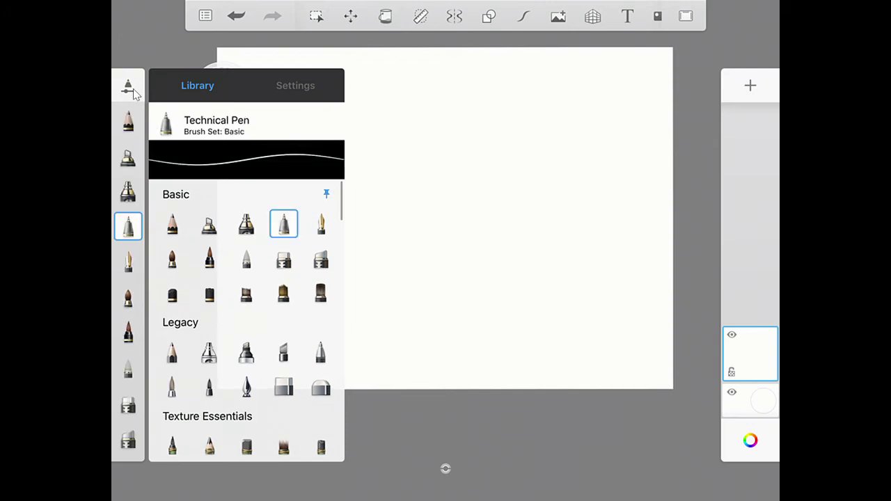
pyautogui.scroll(3, 133, 89)
pyautogui.scroll(-3, 133, 88)
pyautogui.scroll(3, 133, 89)
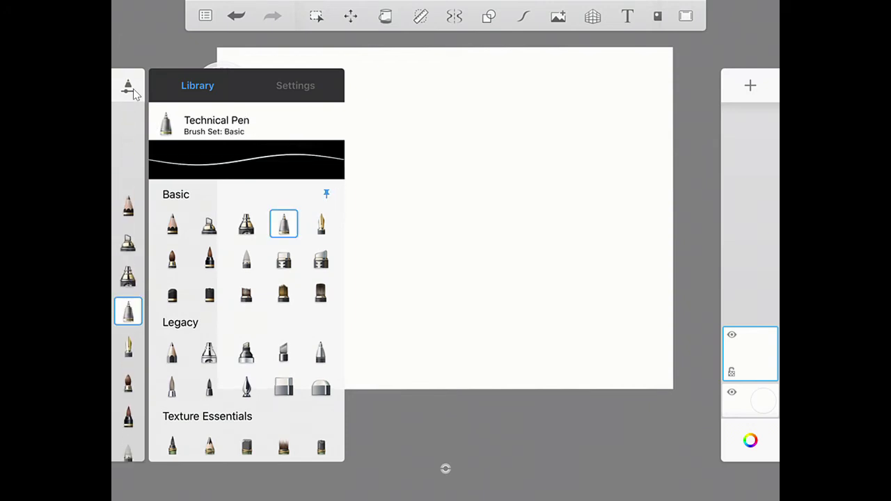
pyautogui.scroll(3, 246, 313)
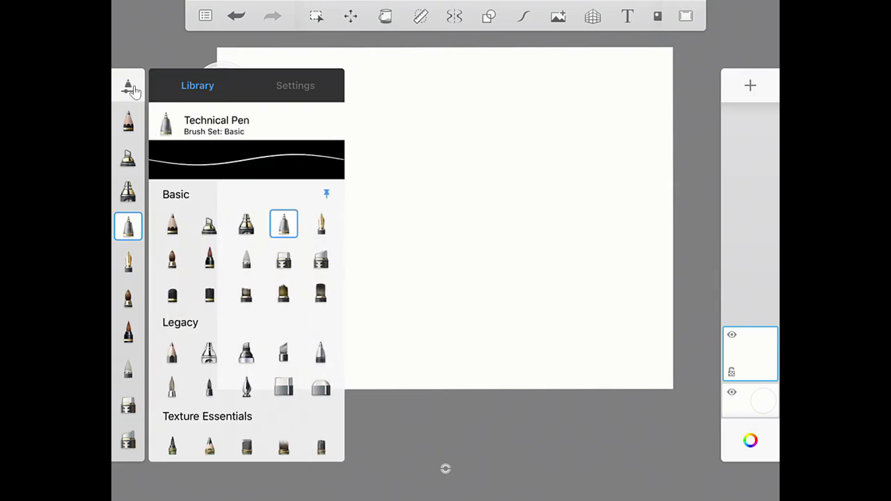
pyautogui.click(130, 88)
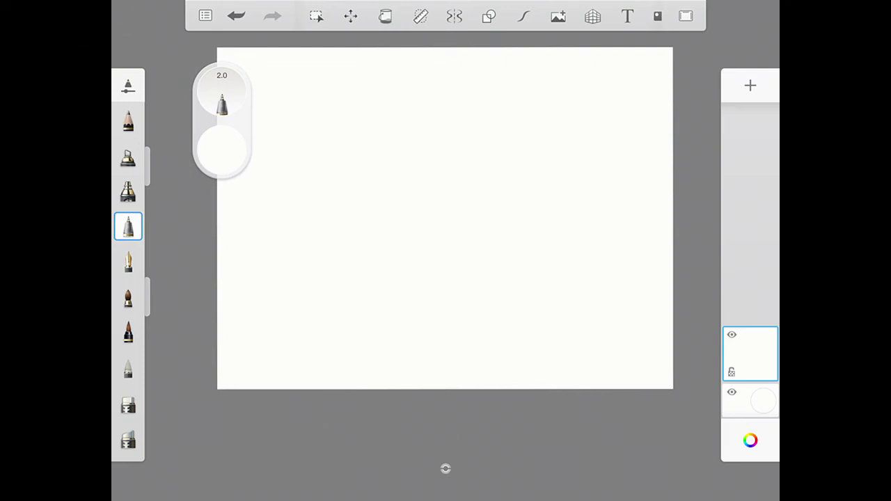
# Set the brush size to 2.5 and move the puck off the canvas, beside its upper-left corner.
pyautogui.moveTo(222, 122)
pyautogui.mouseDown()
pyautogui.moveTo(247, 140)
pyautogui.moveTo(199, 161)
pyautogui.moveTo(194, 142)
pyautogui.mouseUp()
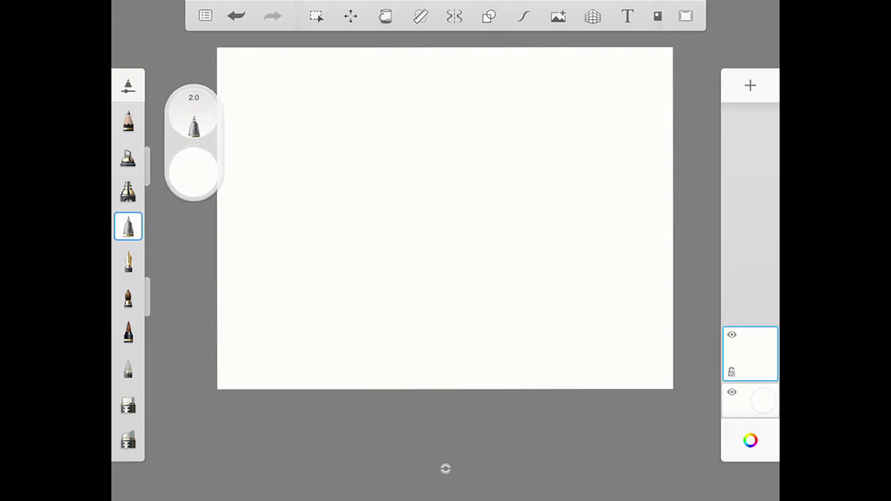
pyautogui.moveTo(147, 166)
pyautogui.mouseDown()
pyautogui.moveTo(147, 155)
pyautogui.moveTo(196, 144)
pyautogui.moveTo(175, 197)
pyautogui.moveTo(189, 153)
pyautogui.moveTo(185, 122)
pyautogui.mouseUp()
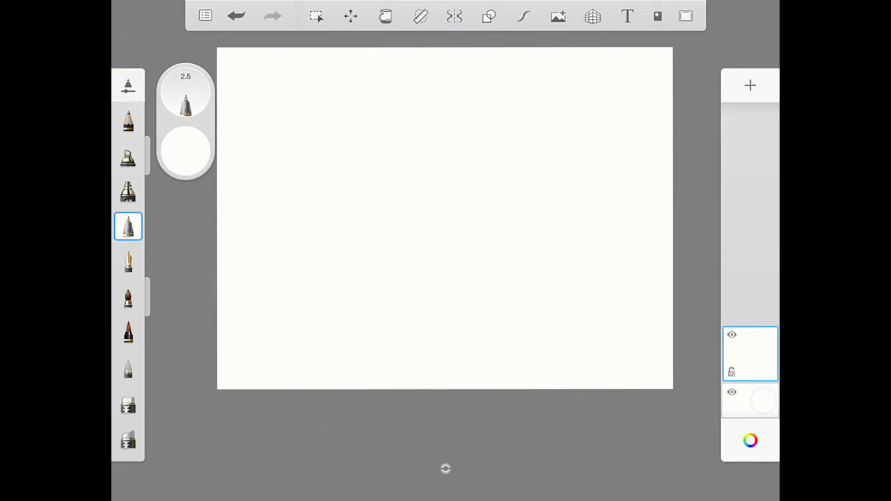
pyautogui.moveTo(185, 122); pyautogui.dragTo(183, 101)
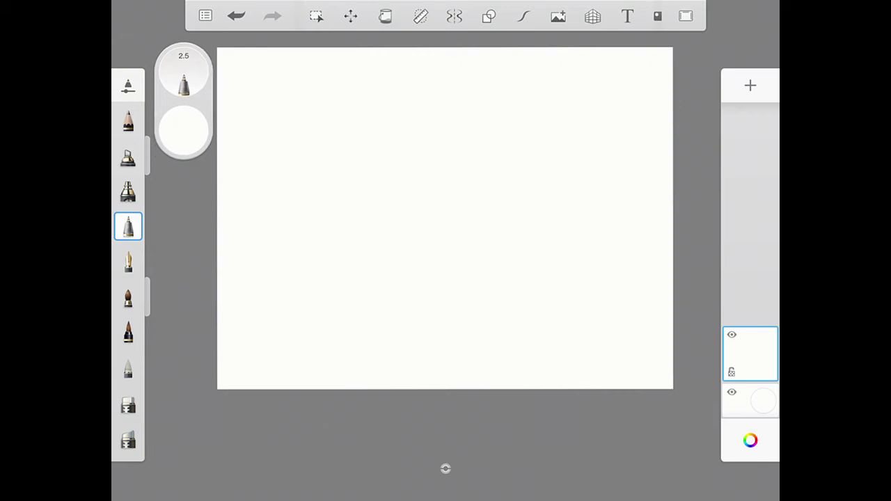
pyautogui.click(446, 469)
pyautogui.click(446, 469)
# Look through the color labels for the lowest drawing layer, keep None, and close the layer options.
pyautogui.hotkey('ctrl', 'l')
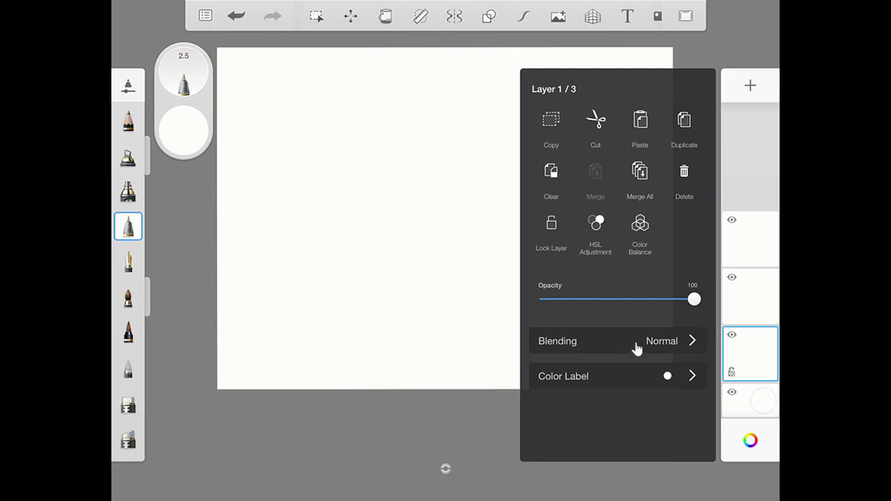
pyautogui.click(693, 376)
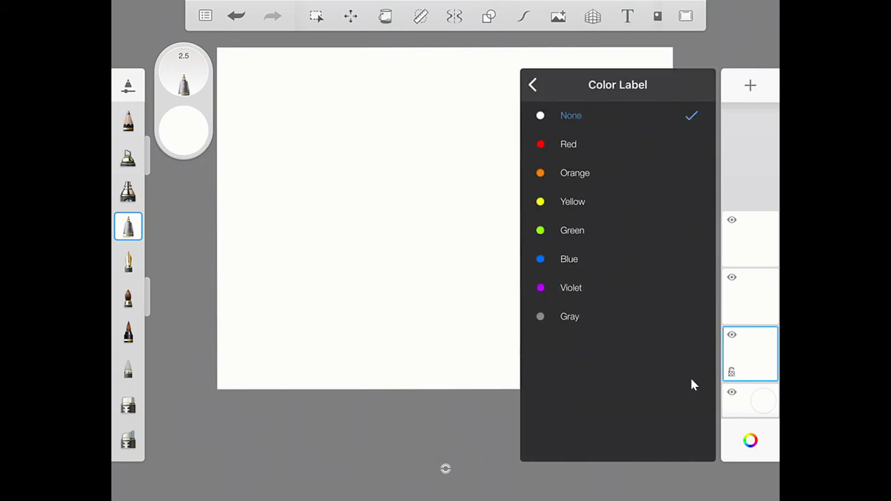
pyautogui.click(575, 172)
pyautogui.click(571, 115)
pyautogui.click(533, 85)
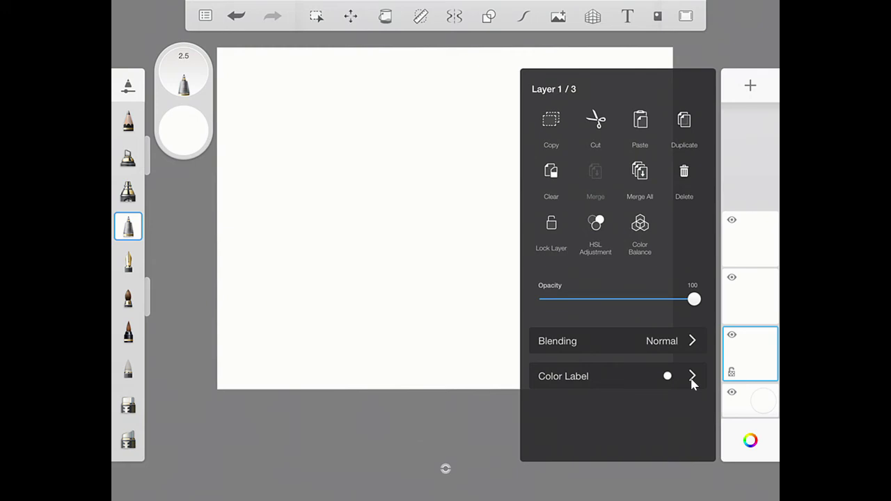
pyautogui.click(745, 350)
pyautogui.click(745, 351)
pyautogui.click(745, 350)
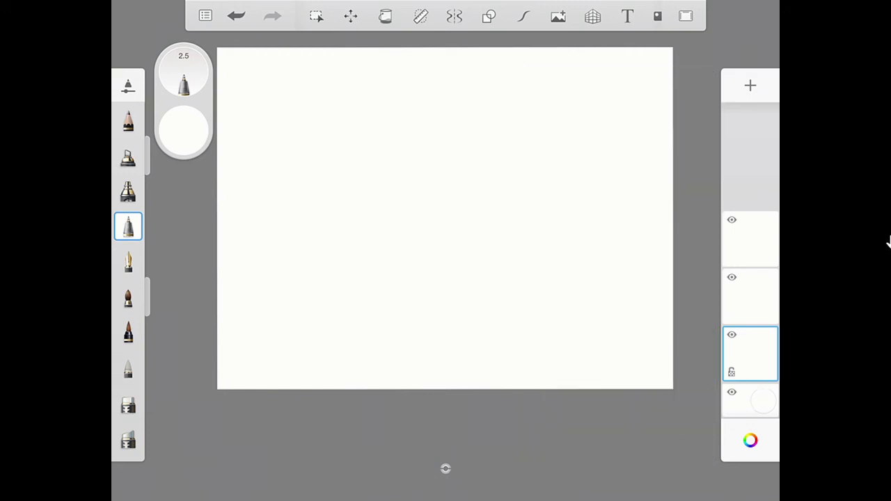
# Delete the topmost of the three drawing layers and close the layer options.
pyautogui.click(750, 296)
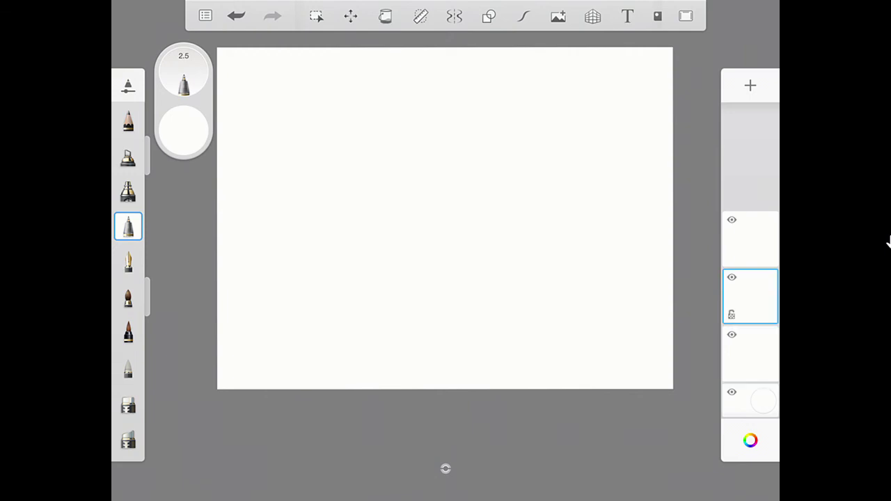
pyautogui.click(751, 353)
pyautogui.click(750, 238)
pyautogui.click(750, 239)
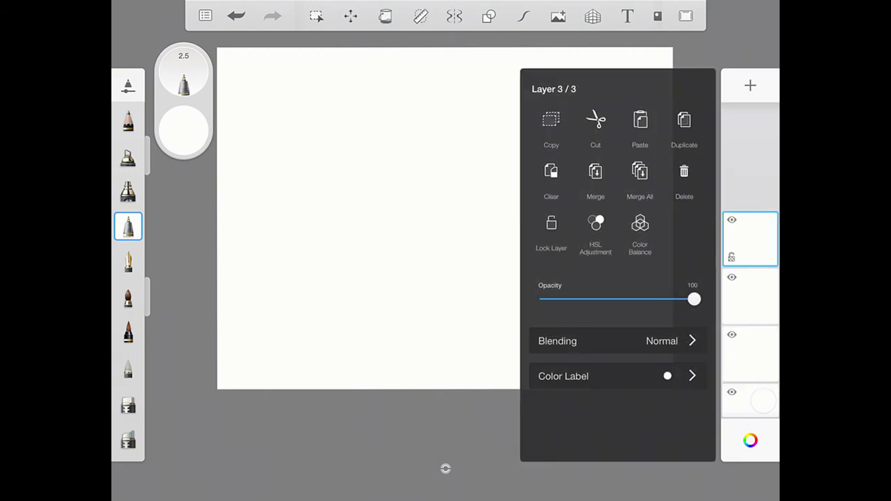
pyautogui.click(684, 177)
pyautogui.click(750, 296)
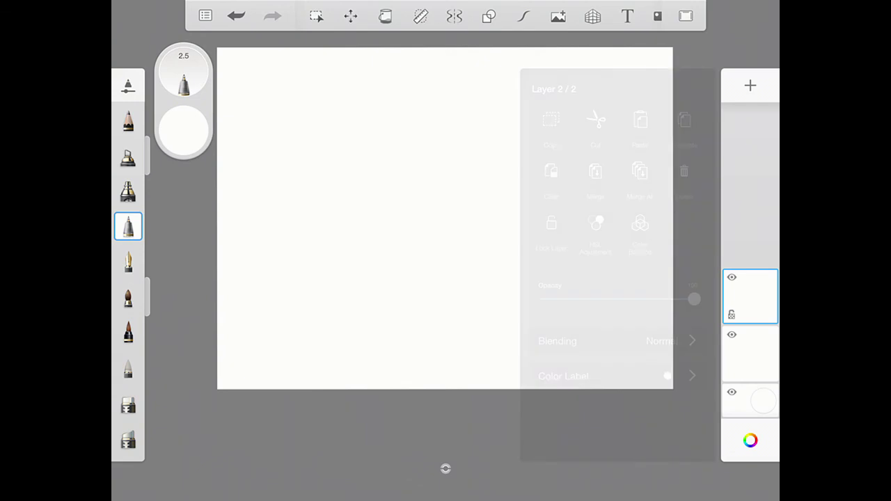
pyautogui.click(751, 295)
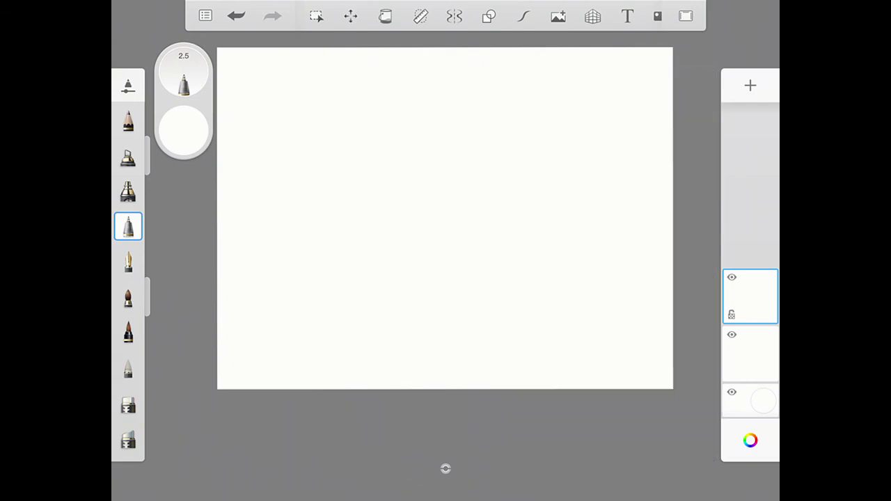
# Add a new layer and reorder it below the other drawing layers, directly above the background.
pyautogui.moveTo(750, 354); pyautogui.dragTo(751, 250)
pyautogui.click(751, 86)
pyautogui.scroll(-1, 750, 300)
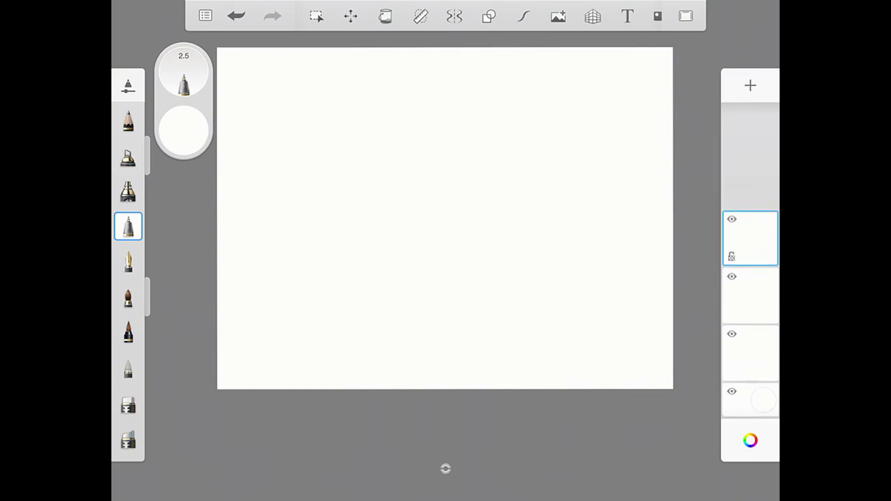
pyautogui.scroll(1, 751, 300)
pyautogui.moveTo(751, 241); pyautogui.dragTo(751, 354)
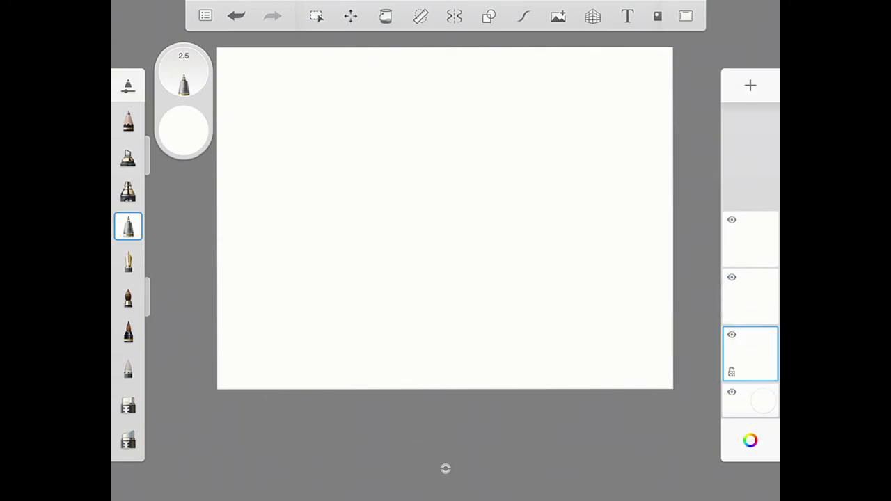
# View the background layer's color settings and close them.
pyautogui.click(737, 407)
pyautogui.moveTo(618, 183)
pyautogui.mouseDown()
pyautogui.moveTo(637, 248)
pyautogui.moveTo(586, 239)
pyautogui.moveTo(652, 244)
pyautogui.moveTo(618, 183)
pyautogui.mouseUp()
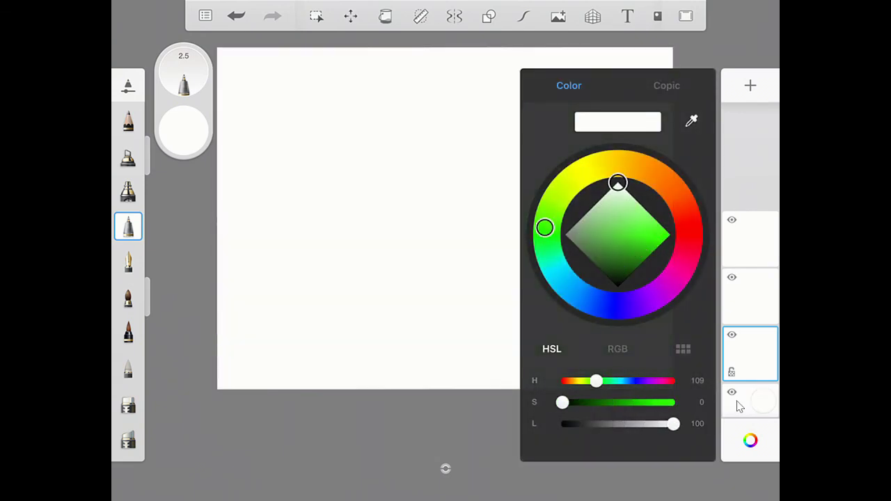
pyautogui.click(738, 407)
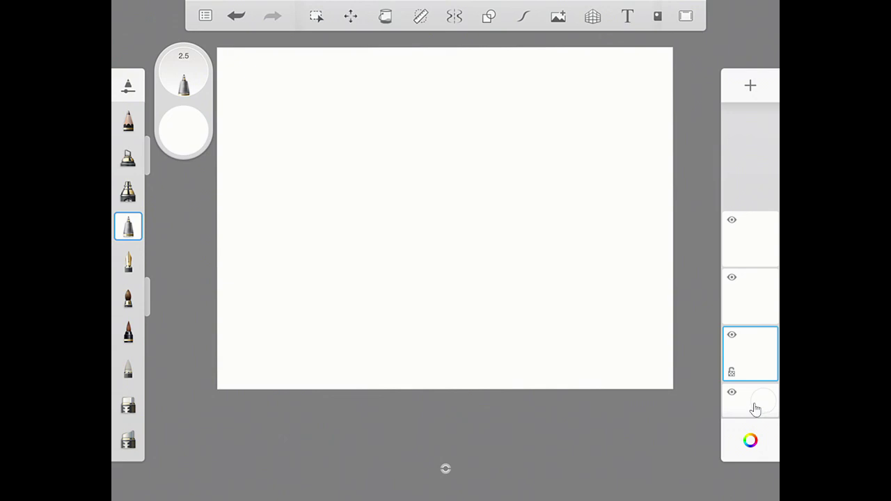
# Look through the preset color swatches and return to the layer list.
pyautogui.click(747, 441)
pyautogui.scroll(-7, 741, 442)
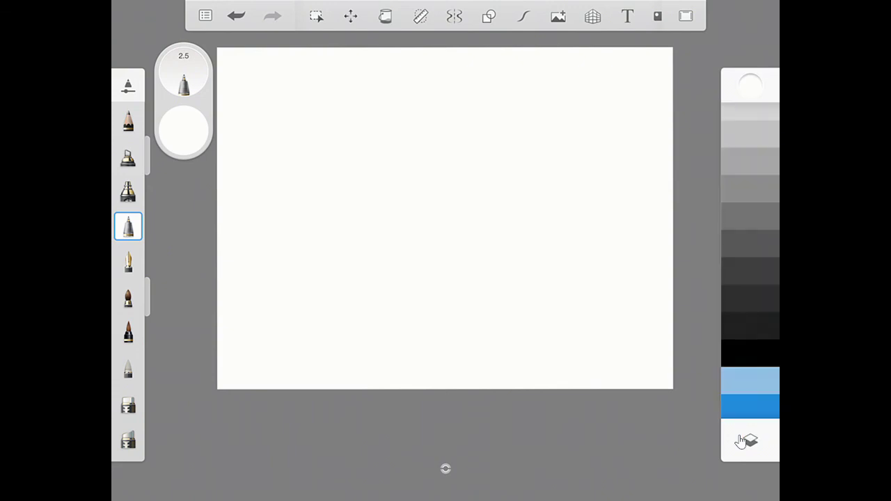
pyautogui.scroll(7, 741, 441)
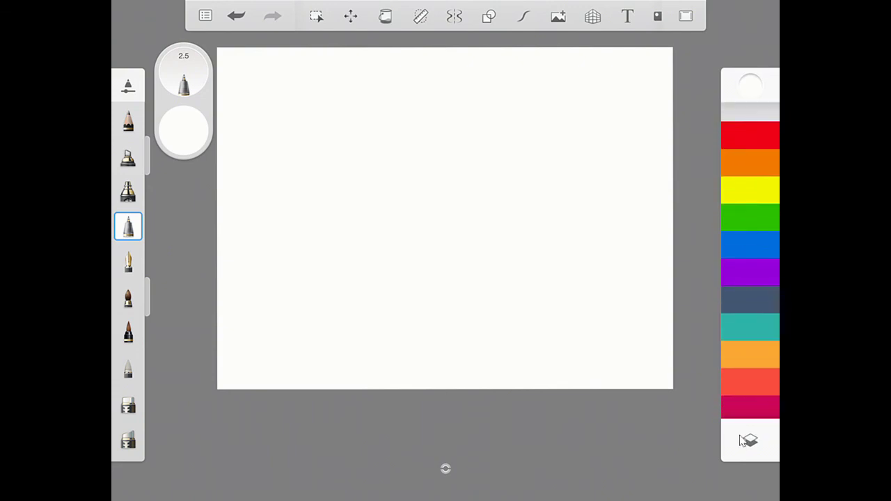
pyautogui.click(747, 441)
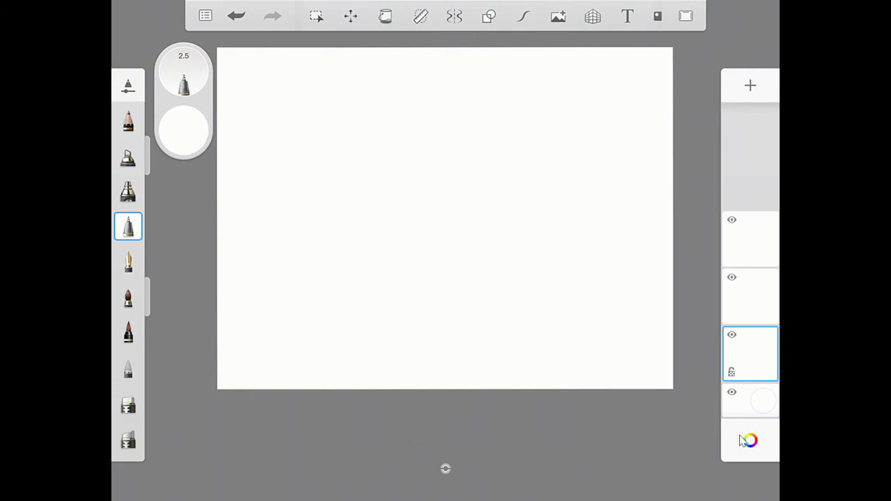
pyautogui.click(747, 440)
pyautogui.click(747, 440)
pyautogui.click(746, 441)
pyautogui.click(745, 440)
# Exit full screen, minimize the mirrored iPad window, and switch to the Chrome window with the art class website.
pyautogui.rightClick(438, 114)
pyautogui.click(359, 135)
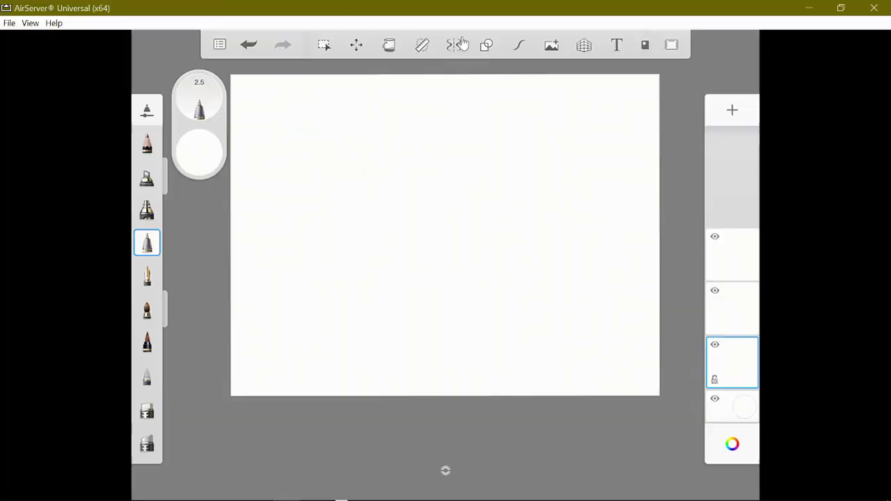
pyautogui.click(808, 8)
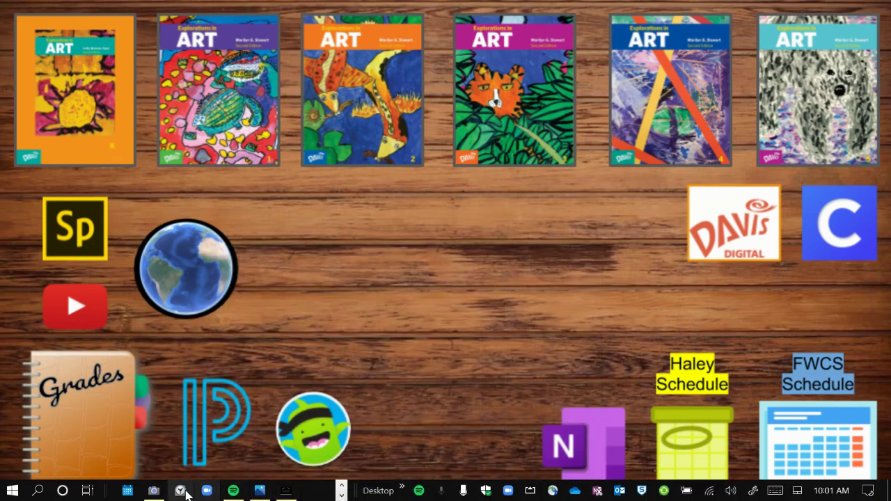
pyautogui.click(341, 487)
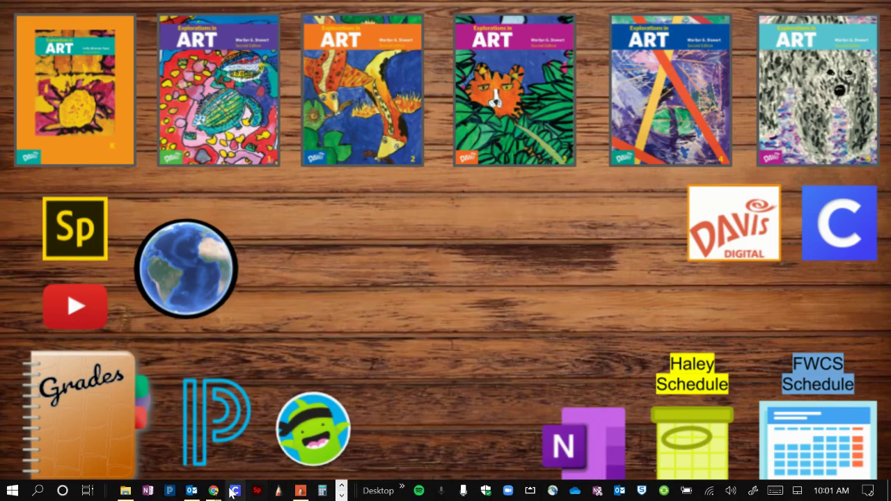
pyautogui.moveTo(232, 493)
pyautogui.click(180, 446)
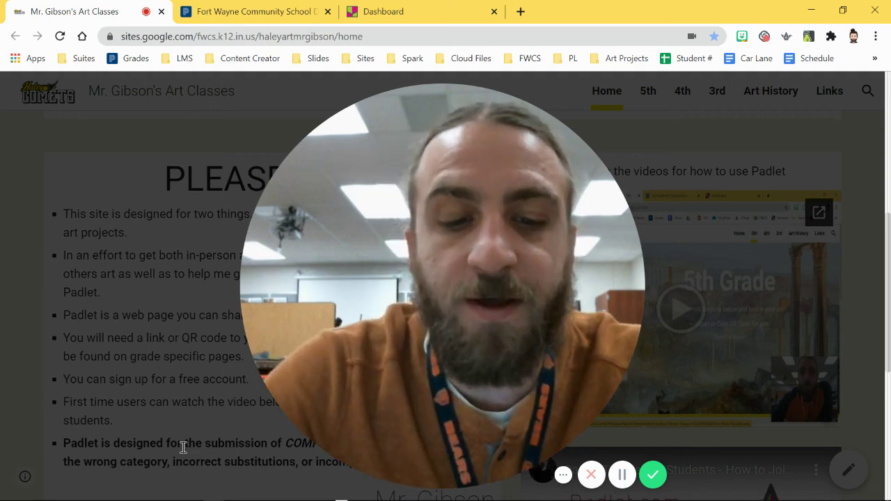
pyautogui.moveTo(309, 421)
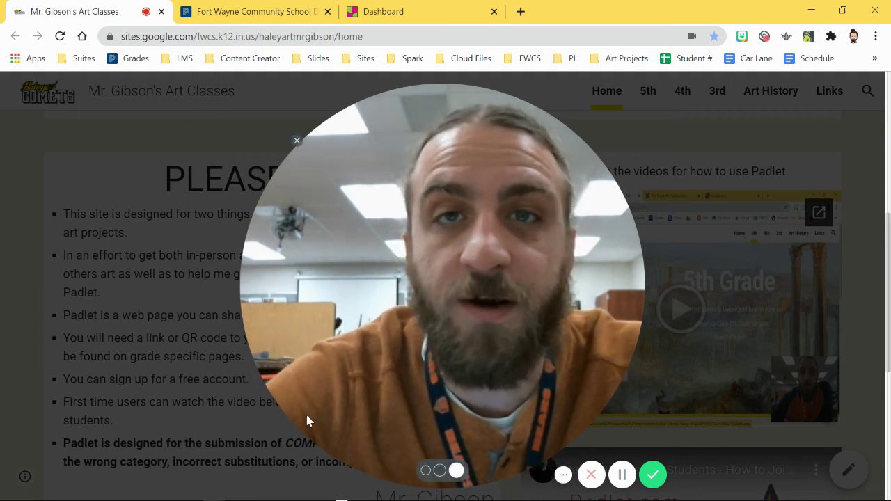